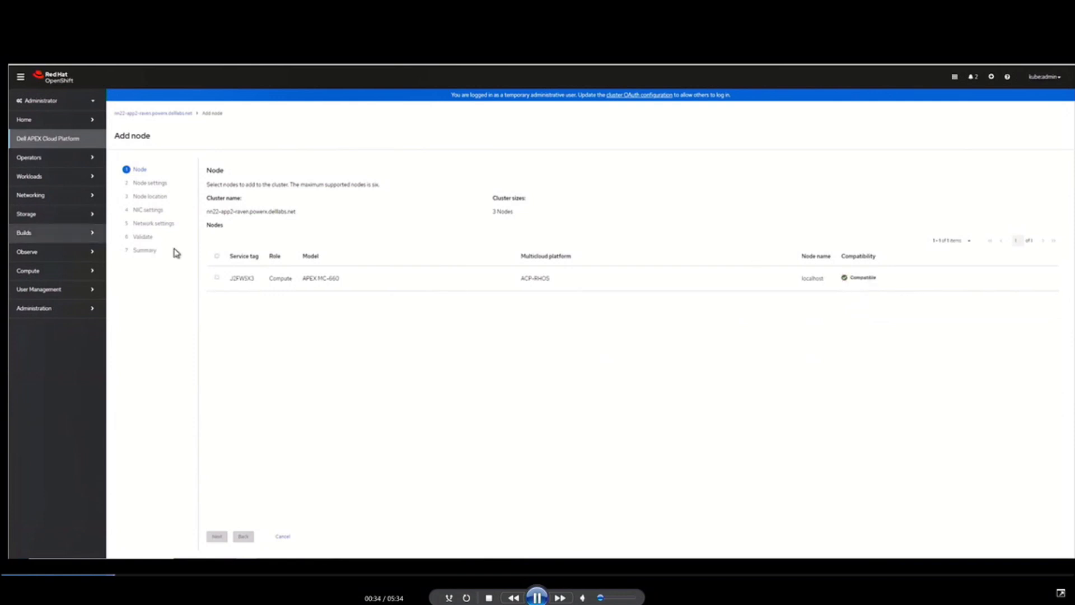
Step: Select the compatible compute node to add and set the node configuration method to Advanced
left_click(217, 257)
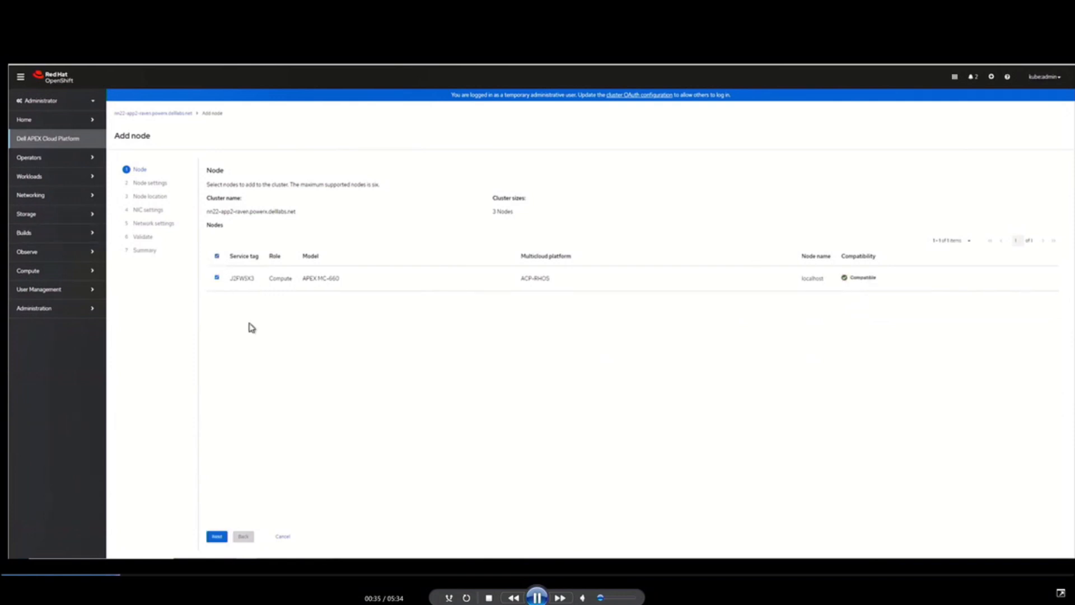
left_click(218, 537)
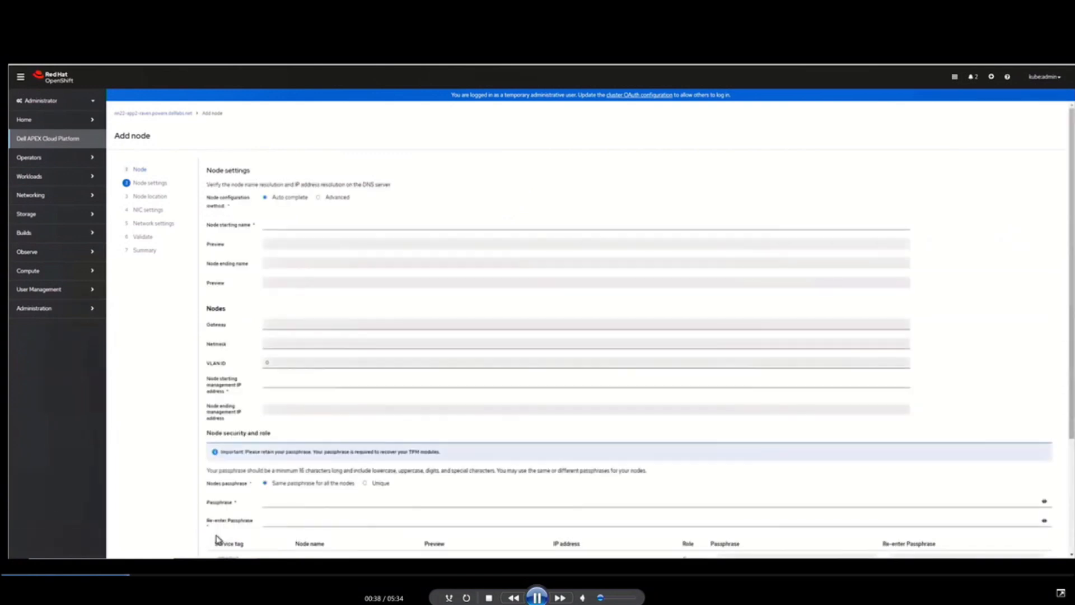
left_click(291, 225)
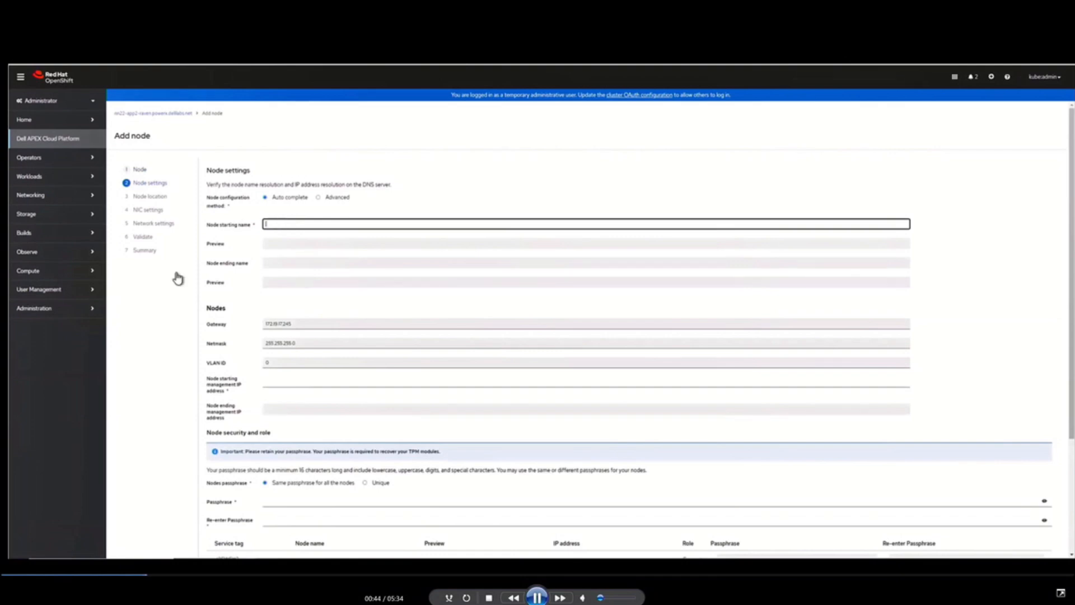
scroll(163, 308, "down", 3)
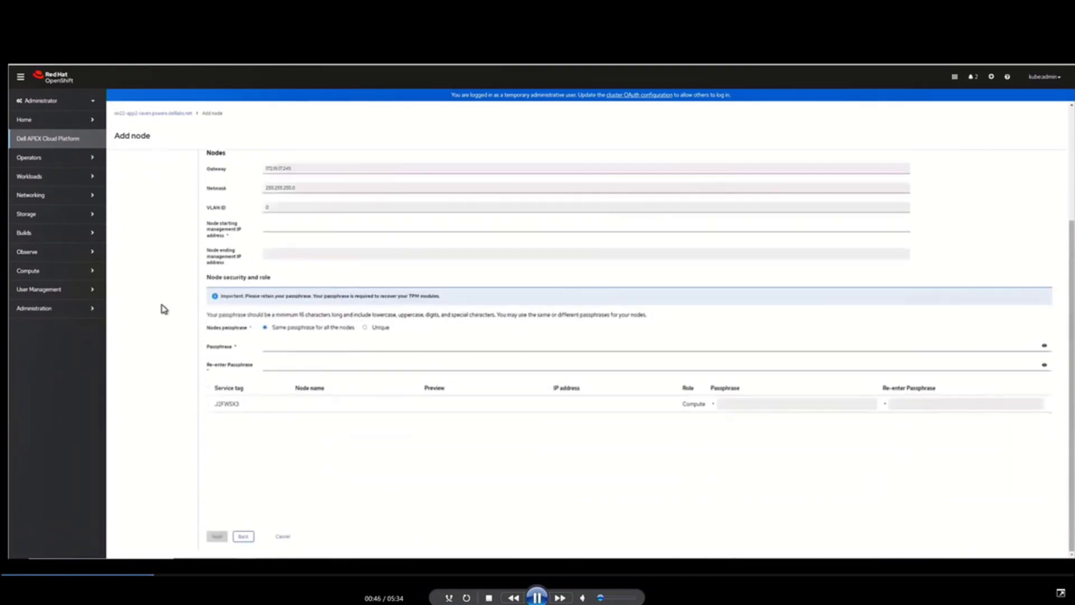
scroll(164, 309, "up", 3)
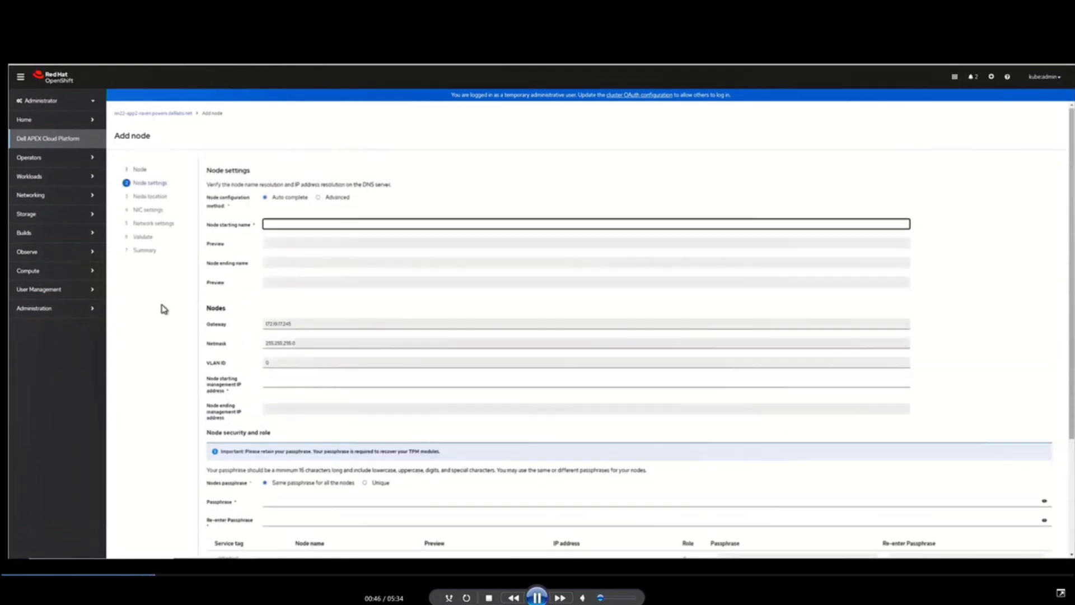
left_click(319, 198)
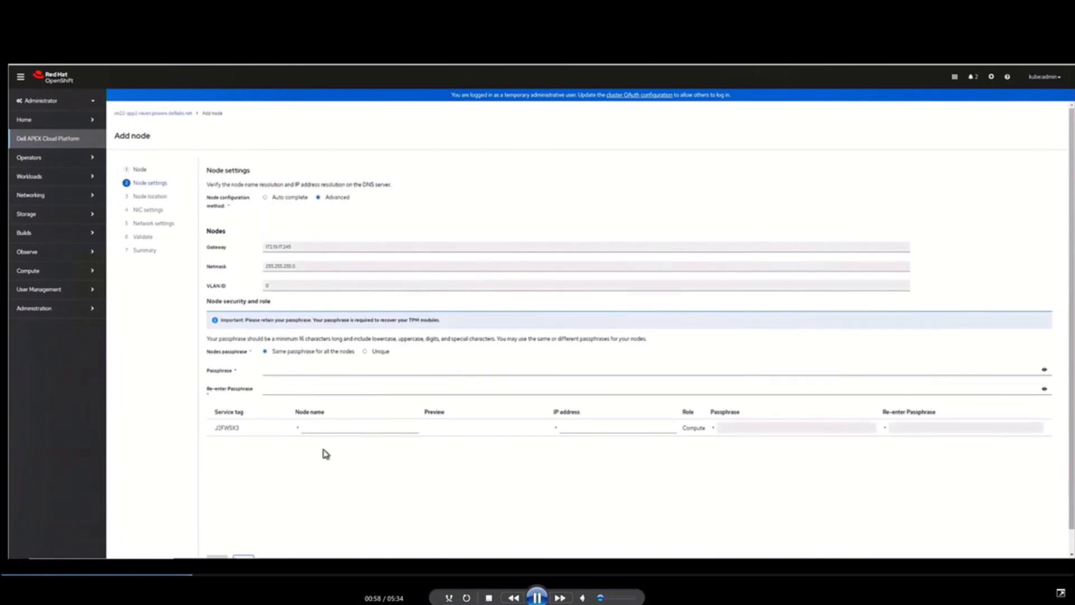
Step: Set the new node's name to nn22-app2-acp02 and its IP address to 172.19.17.52
left_click(311, 429)
right_click(378, 429)
left_click(407, 487)
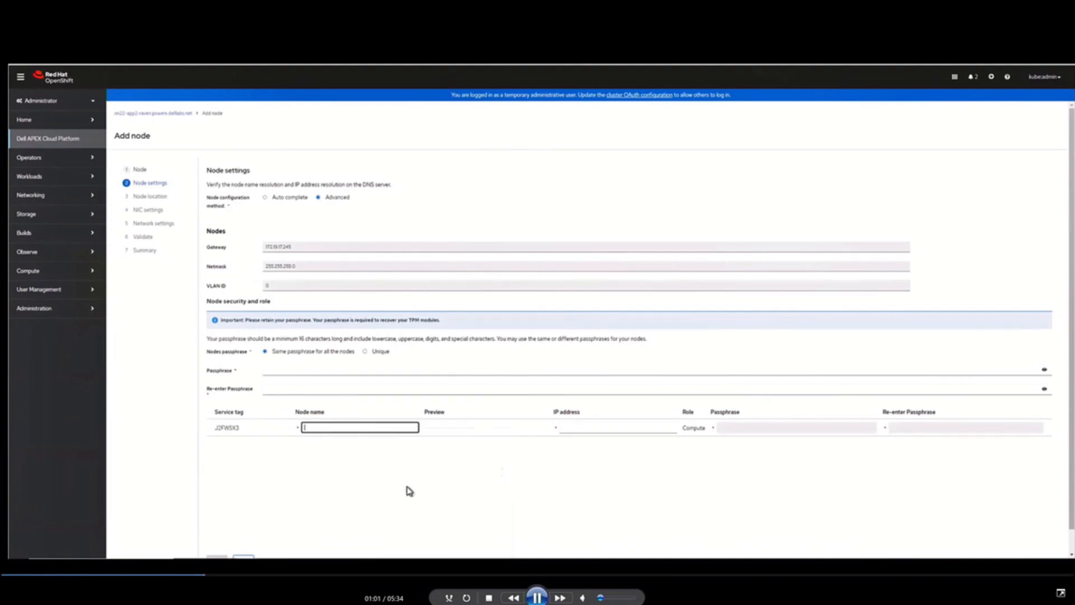
key("BackSpace")
key("BackSpace")
key("BackSpace")
key("BackSpace")
key("BackSpace")
key("BackSpace")
key("BackSpace")
key("BackSpace")
key("BackSpace")
key("BackSpace")
key("BackSpace")
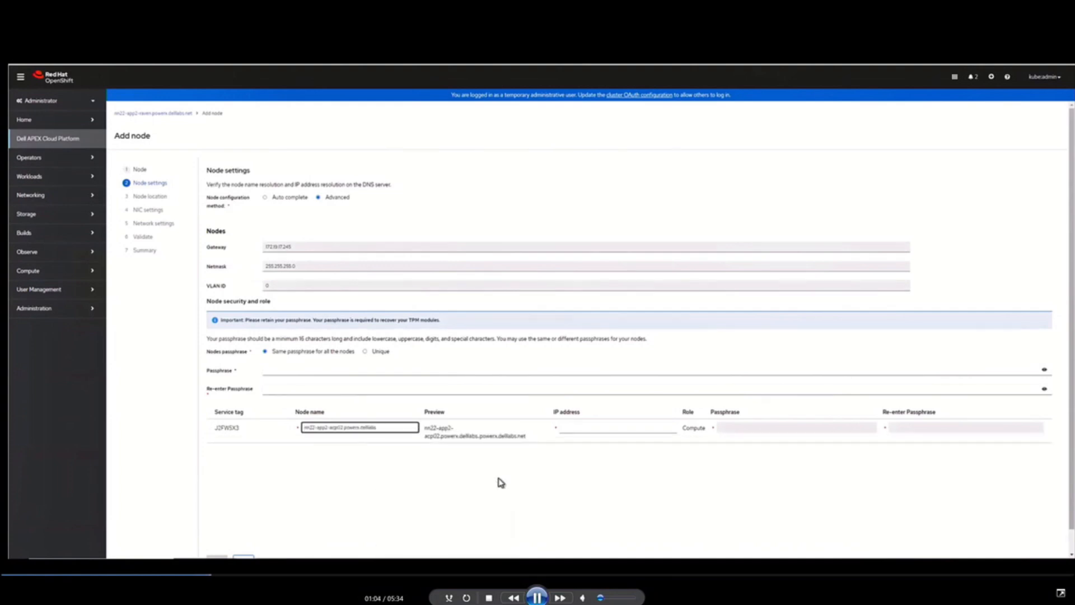
key("BackSpace")
key("BackSpace")
key("BackSpace")
key("BackSpace")
key("BackSpace")
key("BackSpace")
key("BackSpace")
key("BackSpace")
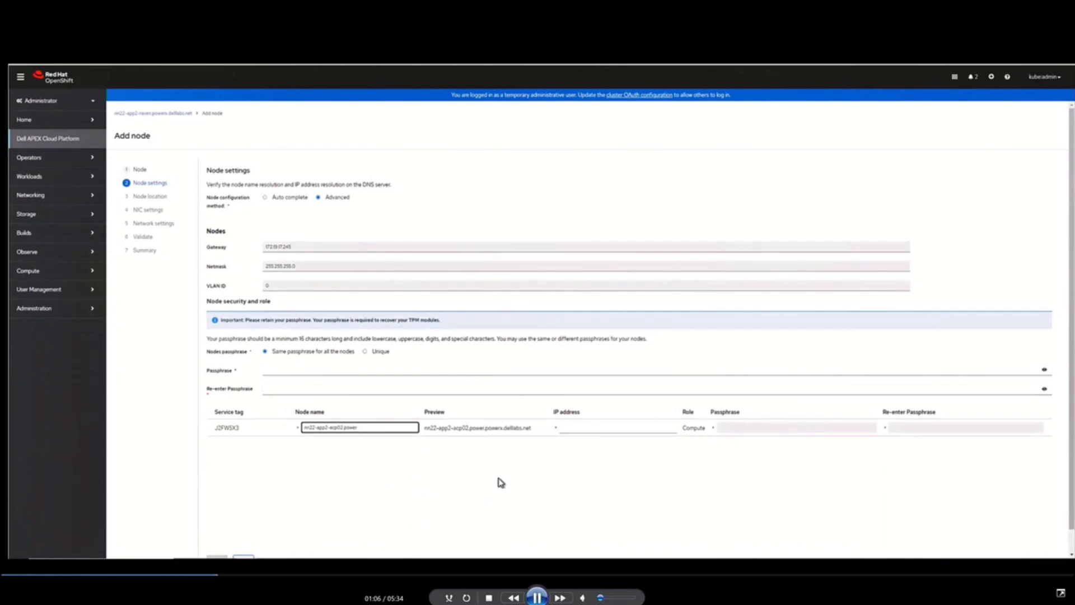
type("2")
left_click(595, 427)
type("172.19.17.52")
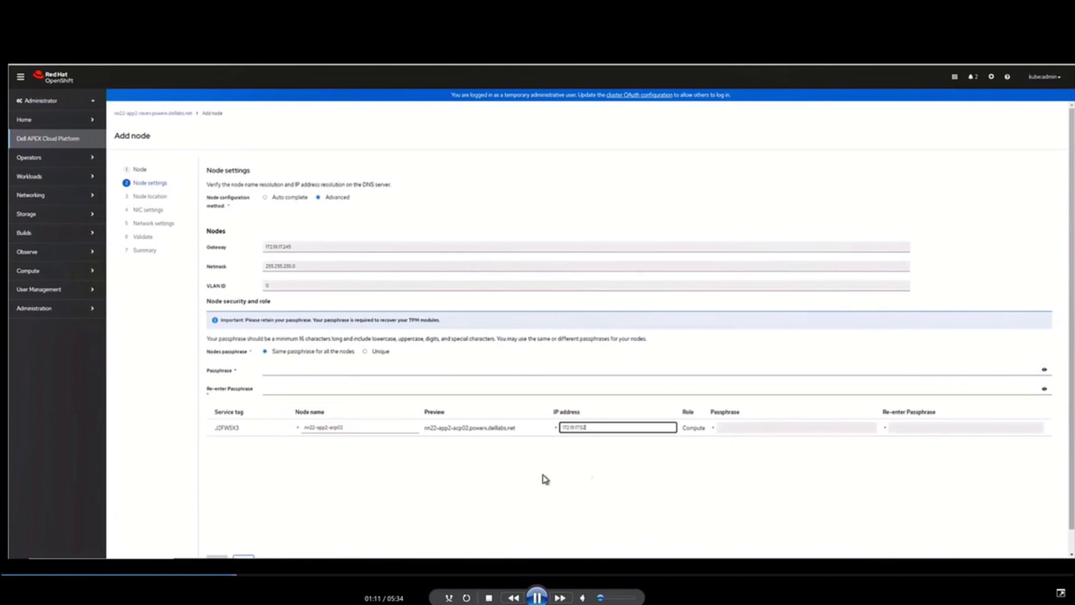
Step: Enter and re-enter the node passphrase, and continue to the node location settings
left_click(294, 369)
key("ctrl+v")
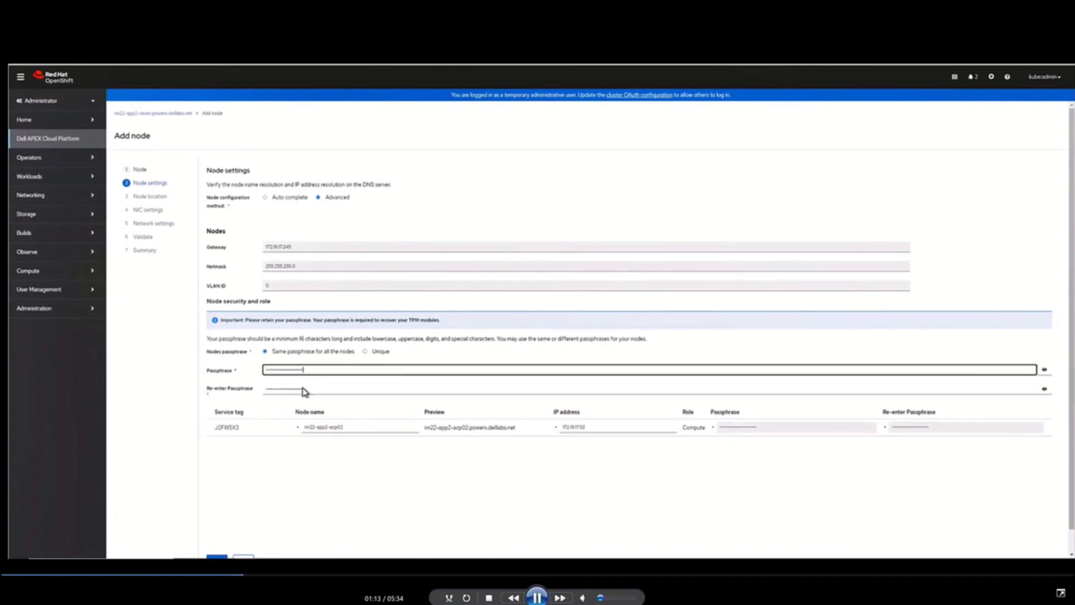
left_click(305, 390)
key("ctrl+v")
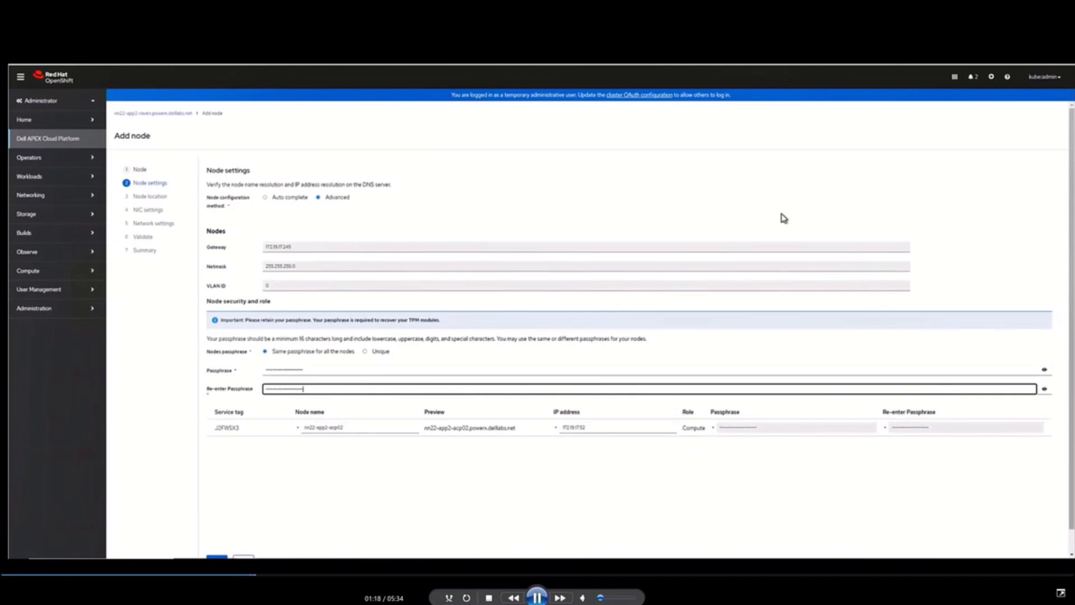
scroll(667, 361, "down", 1)
left_click(215, 539)
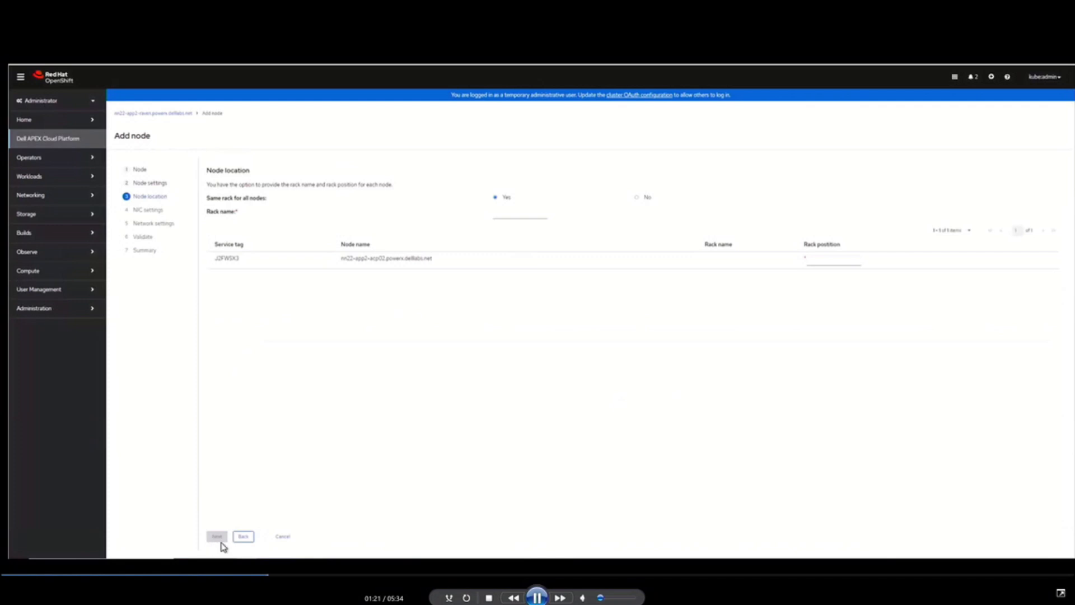
Step: Set the node's rack position to 22 and rack name to nn22, and accept the preset NICs for its network bonds
left_click(830, 258)
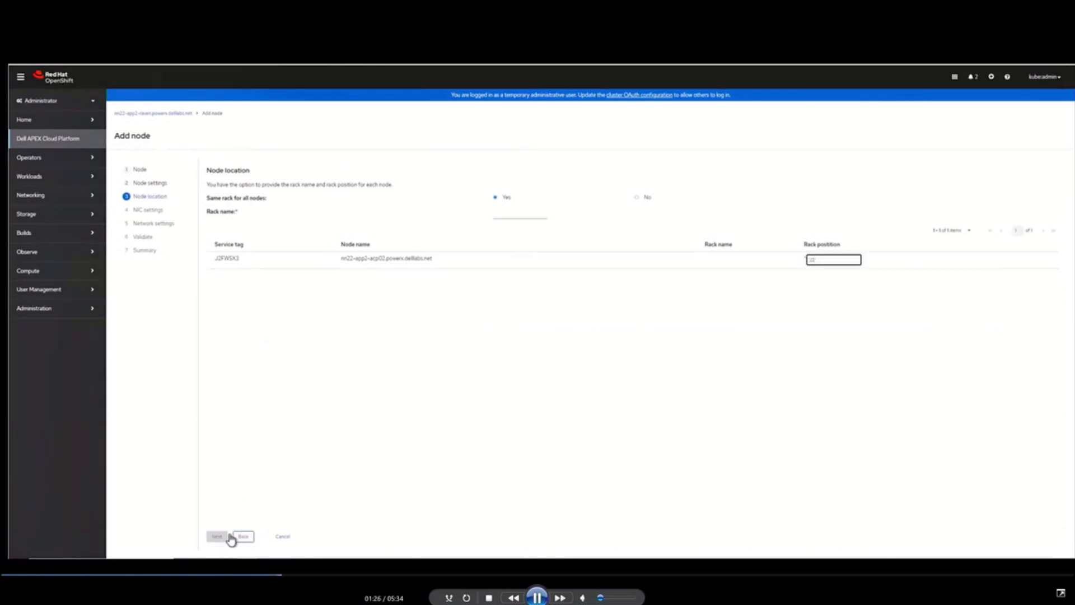
left_click(933, 341)
left_click(500, 211)
type("nn22")
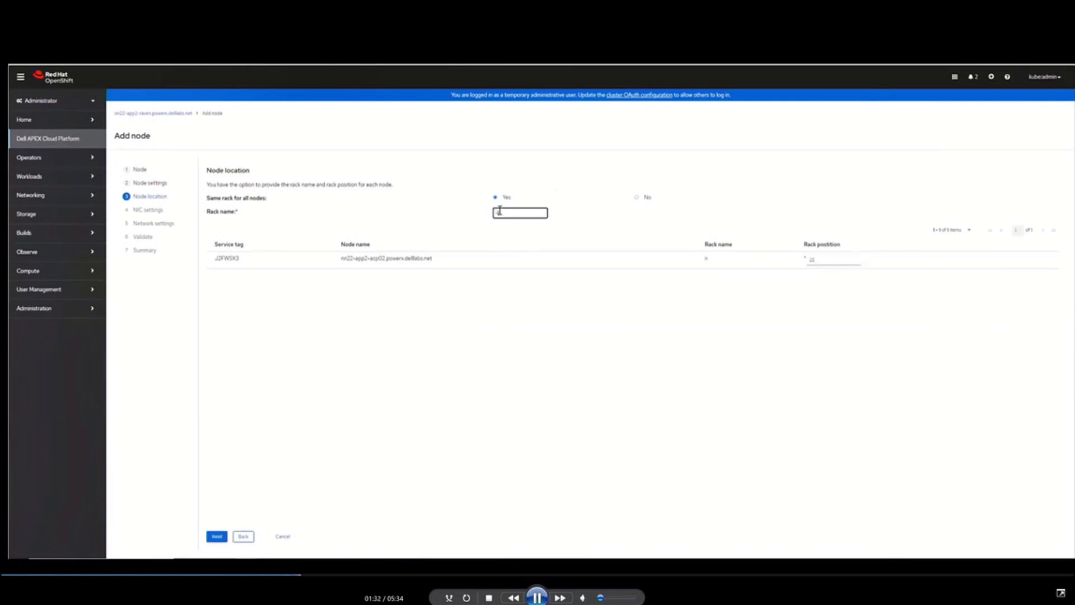
left_click(219, 539)
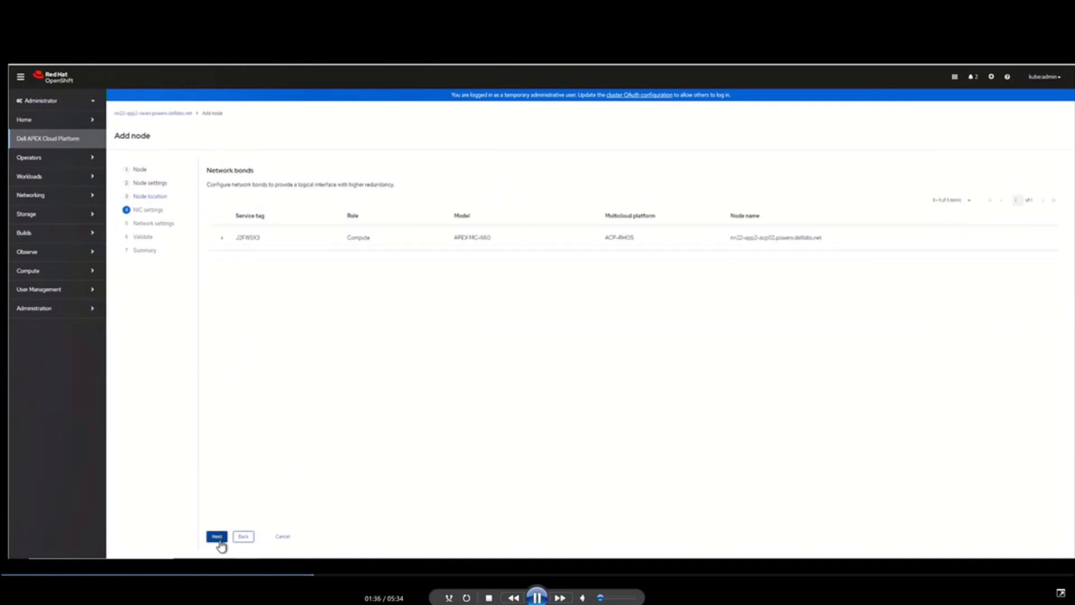
left_click(222, 239)
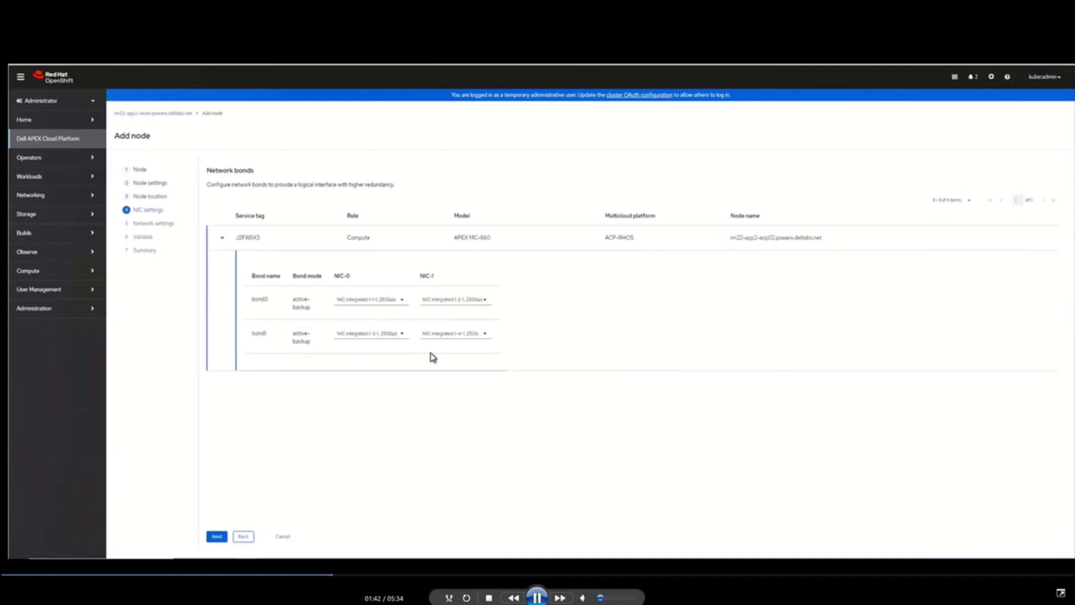
left_click(217, 536)
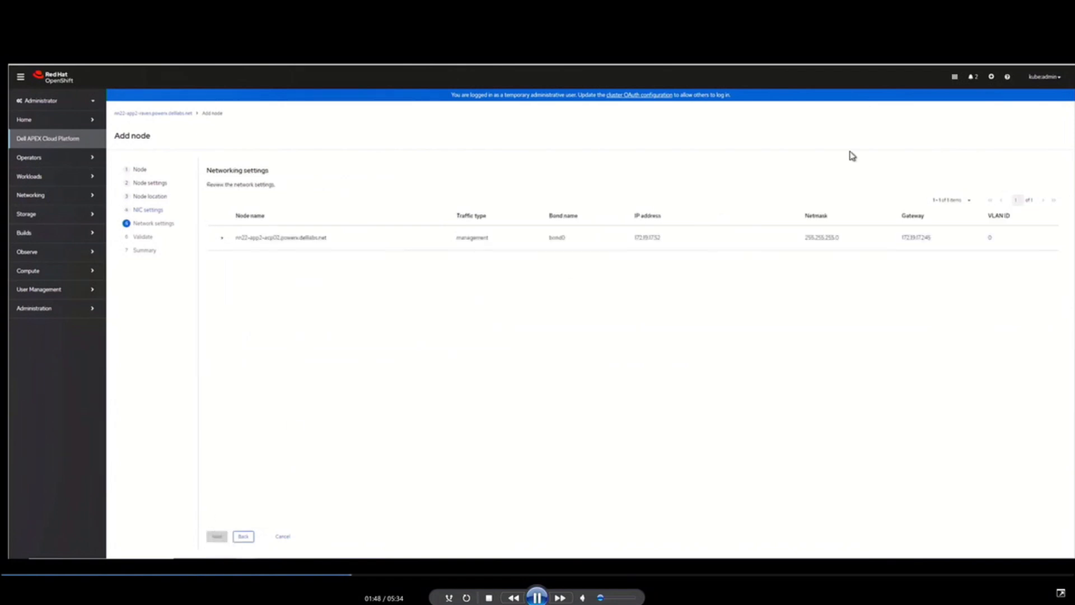
Step: Set the node's powerflex-datapath IP addresses to 172.19.99.162 for VLAN 1399 and 172.19.98.162 for VLAN 1398, and continue to validation
left_click(221, 238)
left_click(700, 263)
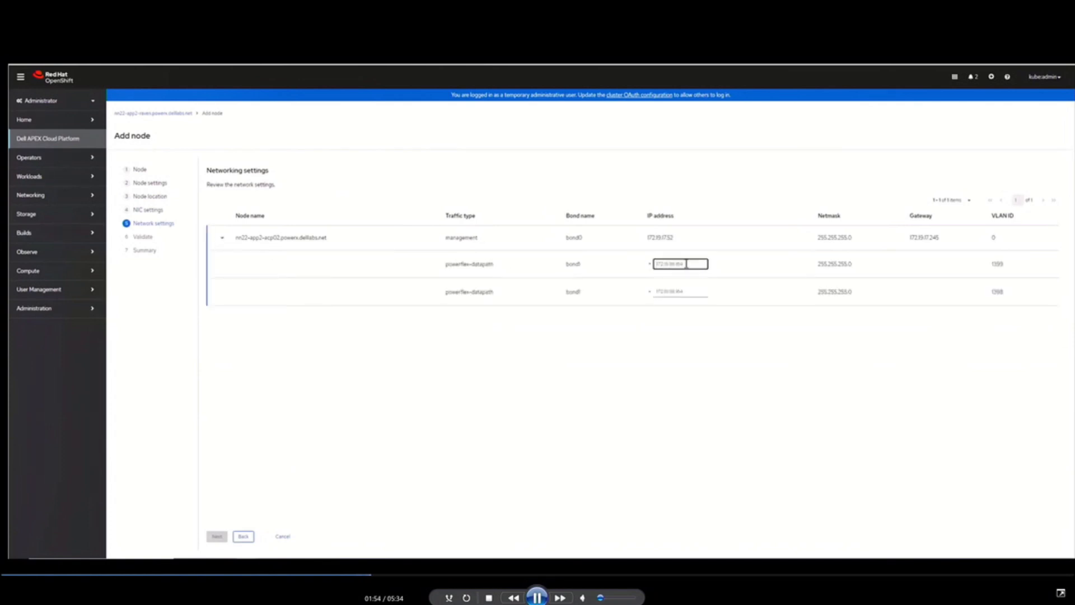
type("172")
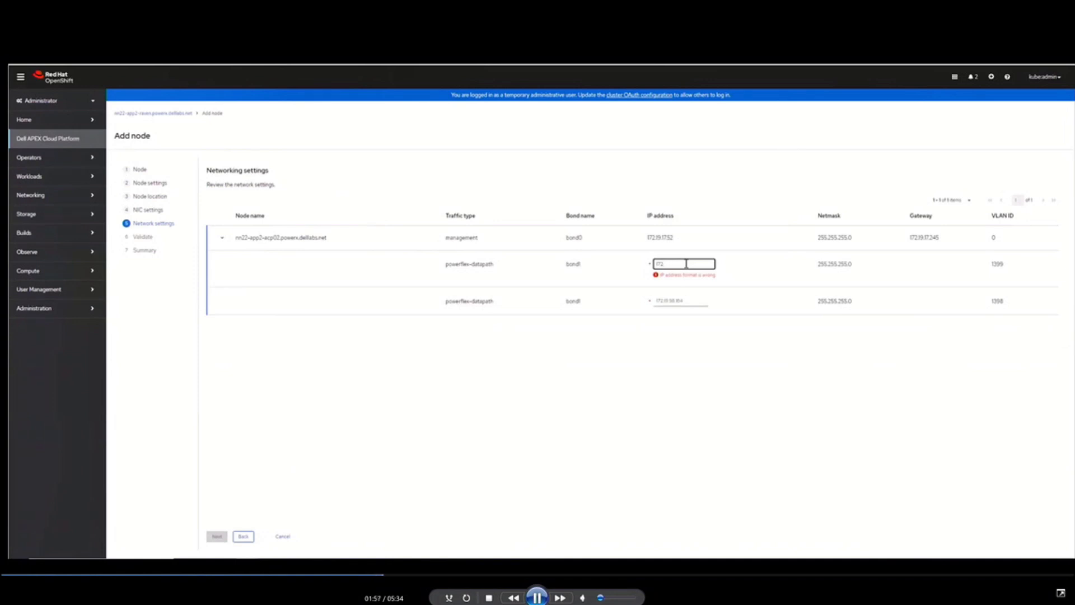
type(".19")
type(".98.182")
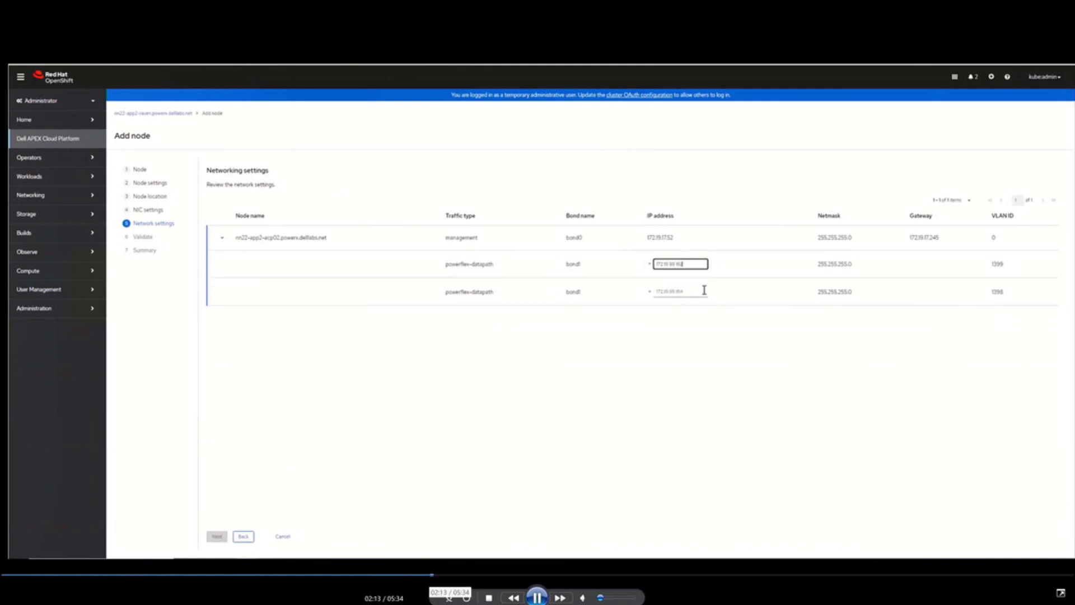
left_click(704, 291)
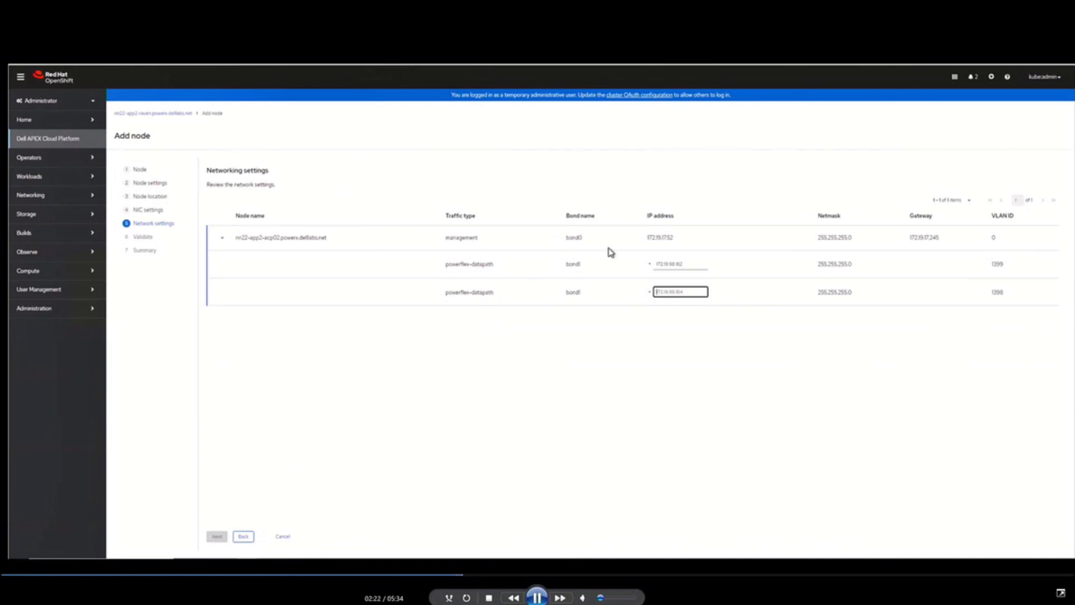
left_click(674, 264)
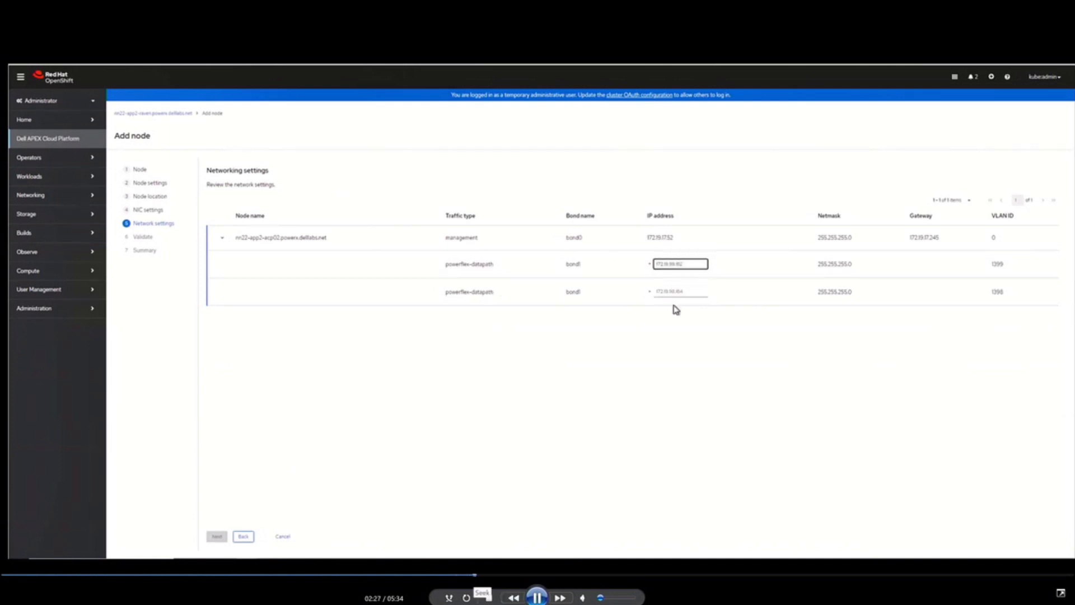
left_click(675, 292)
type("172.19.98.162")
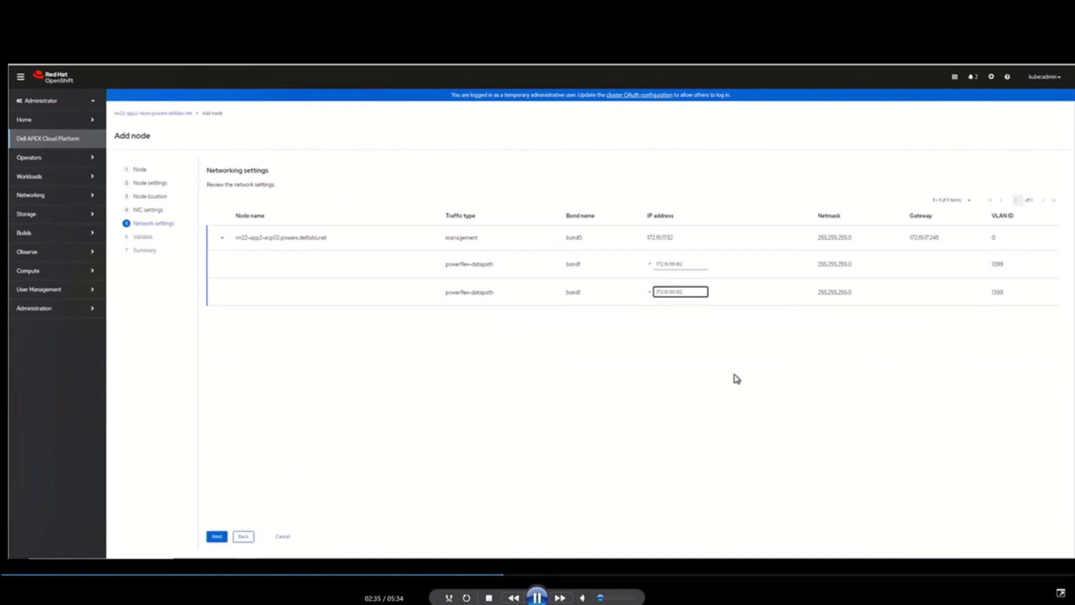
left_click(216, 537)
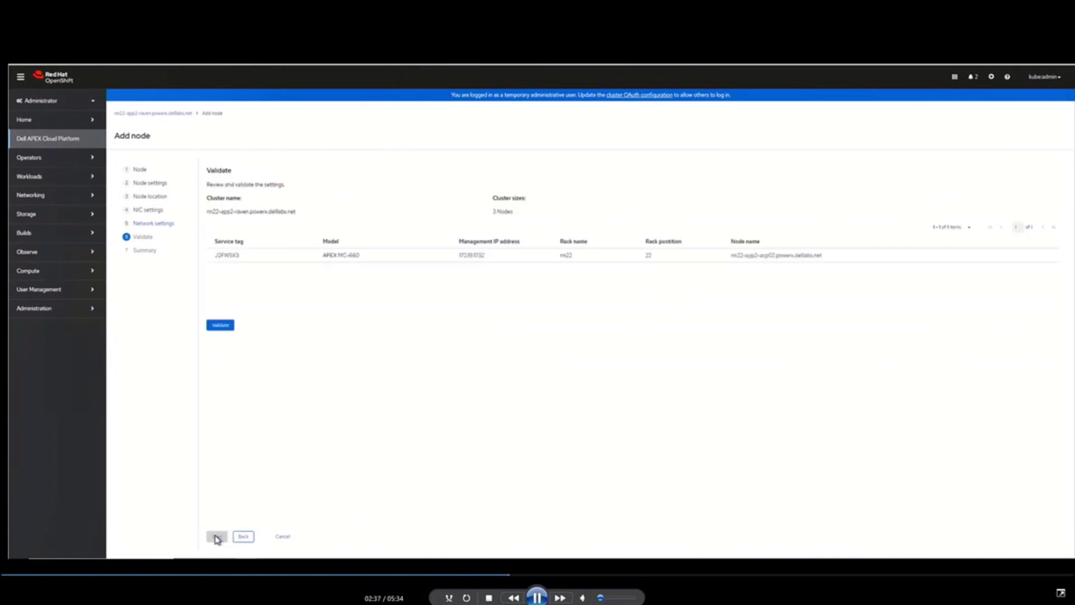
Step: Validate the new node's settings and finish the wizard to start adding it to the cluster
left_click(216, 327)
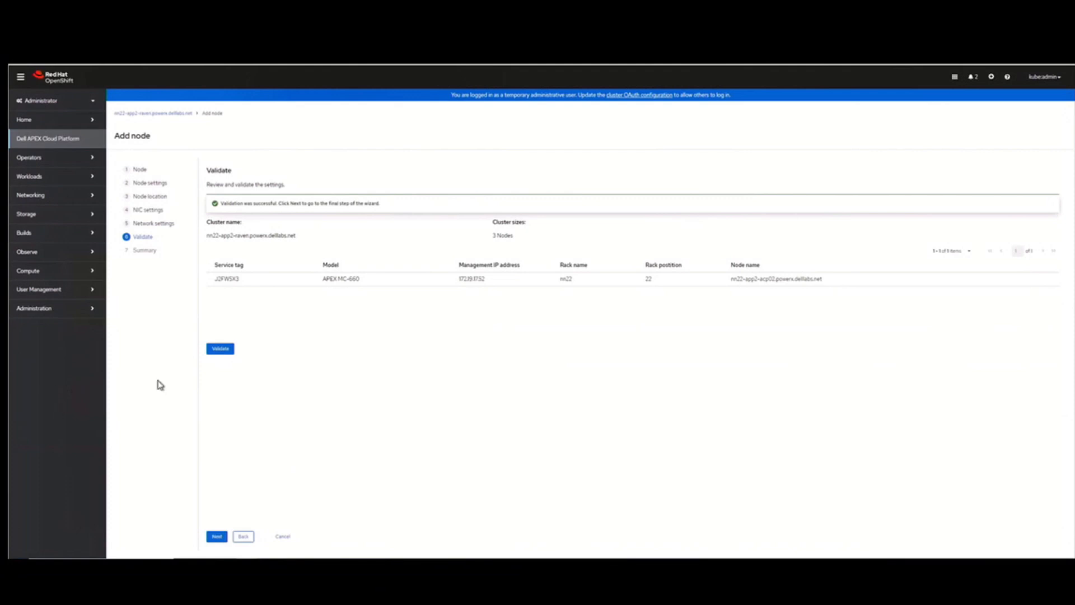
left_click(217, 537)
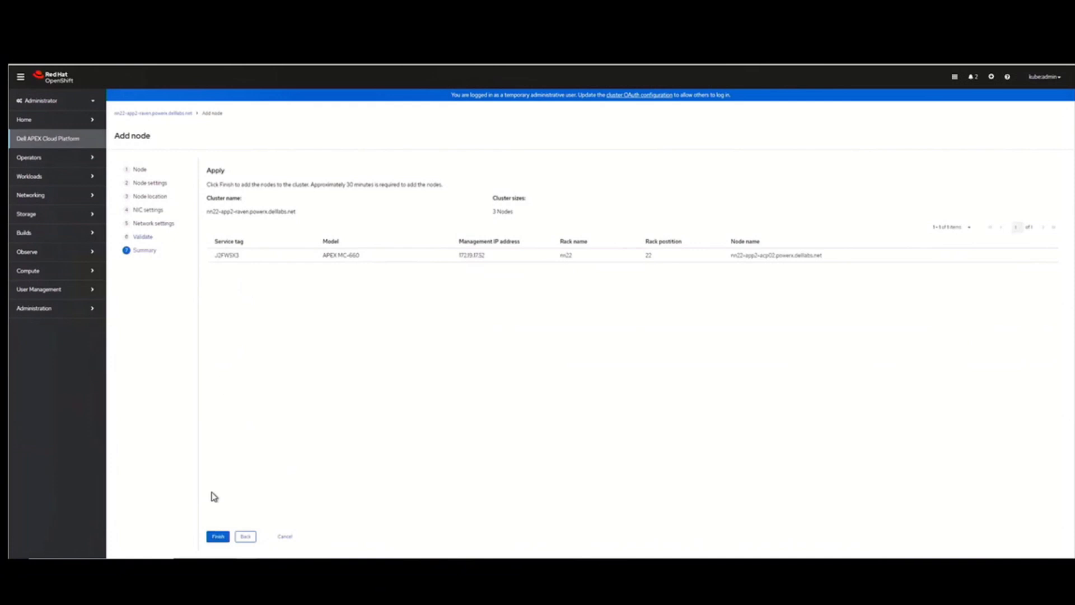
left_click(219, 537)
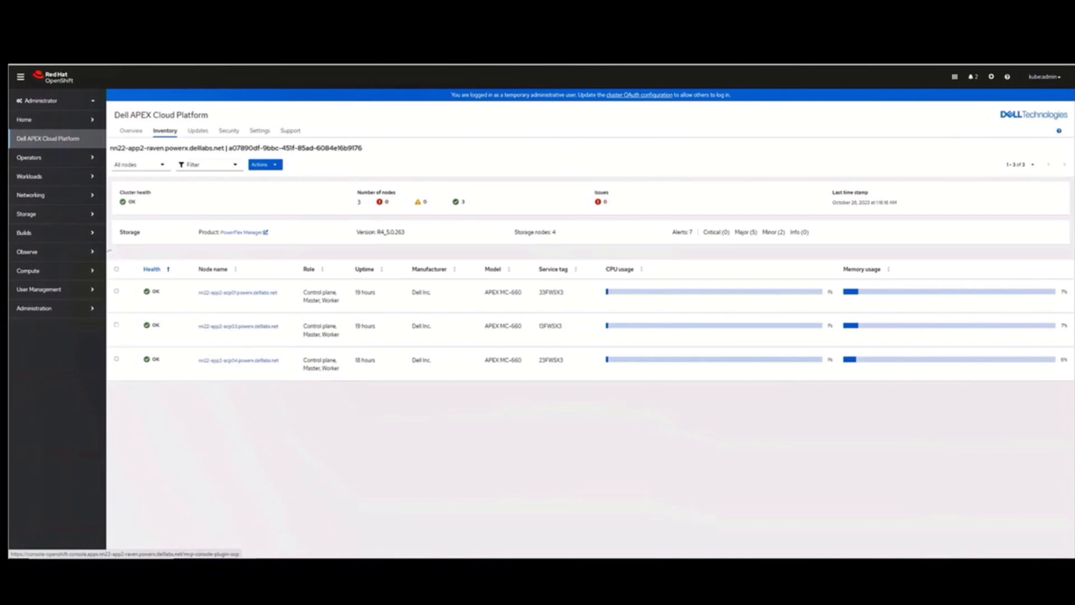
Step: Review the cluster's overview, node inventory and available node actions while the node is being added
left_click(132, 134)
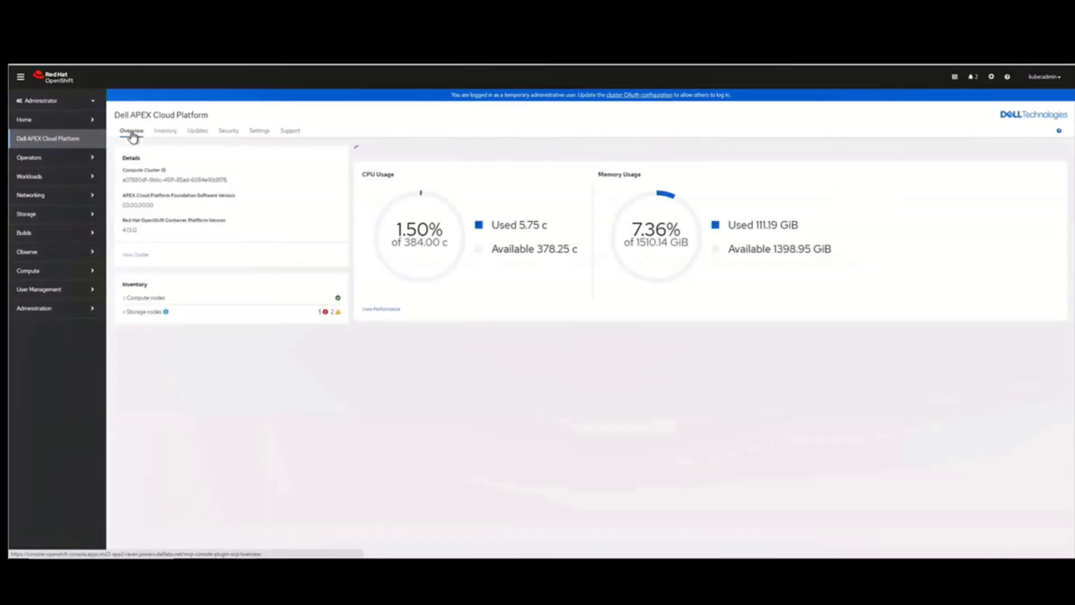
left_click(166, 135)
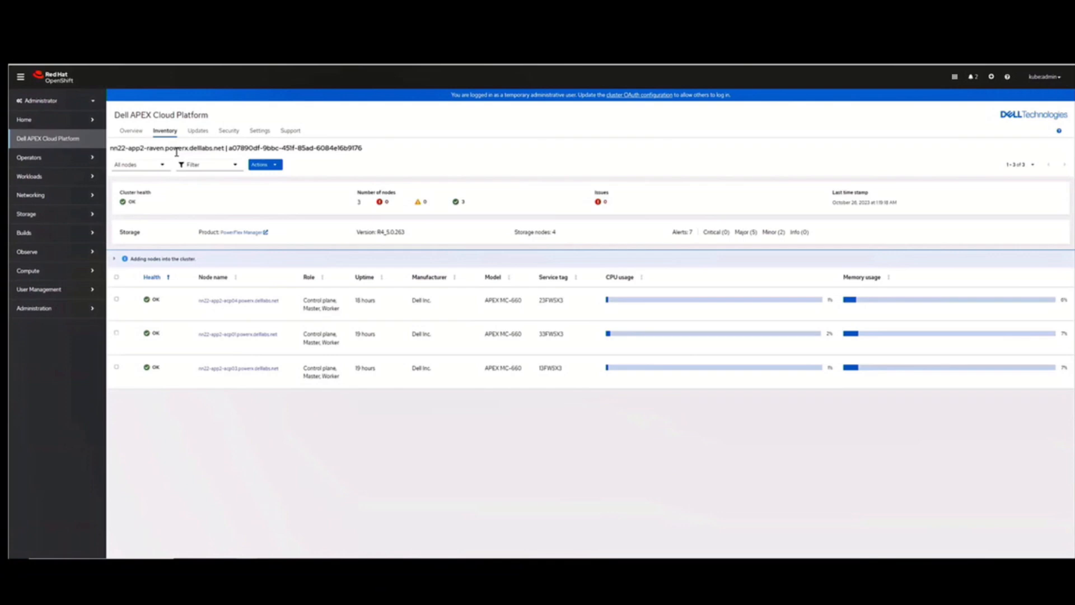
left_click(278, 167)
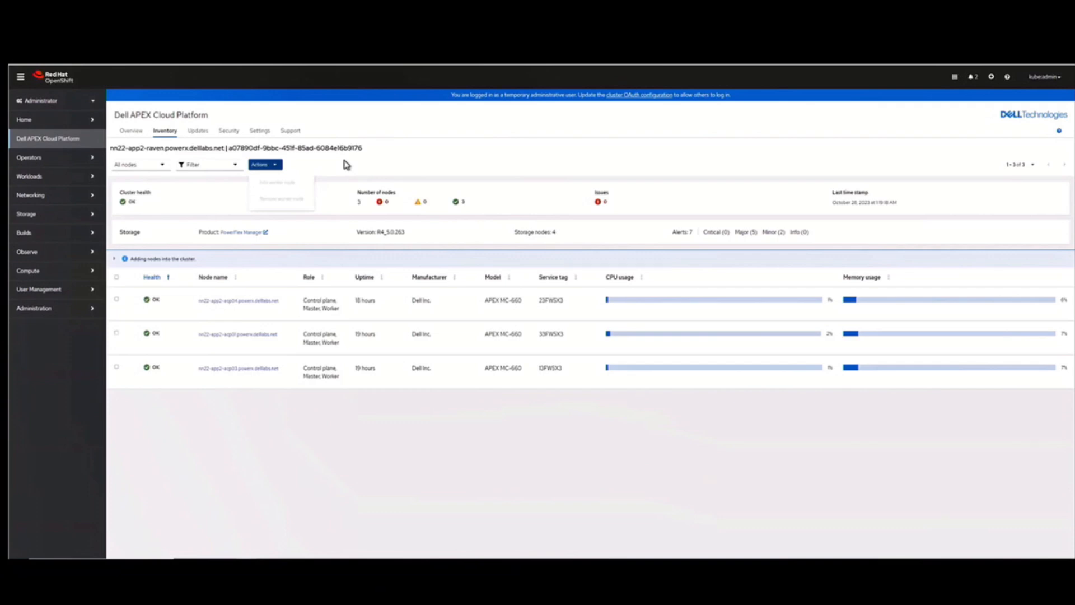
left_click(346, 164)
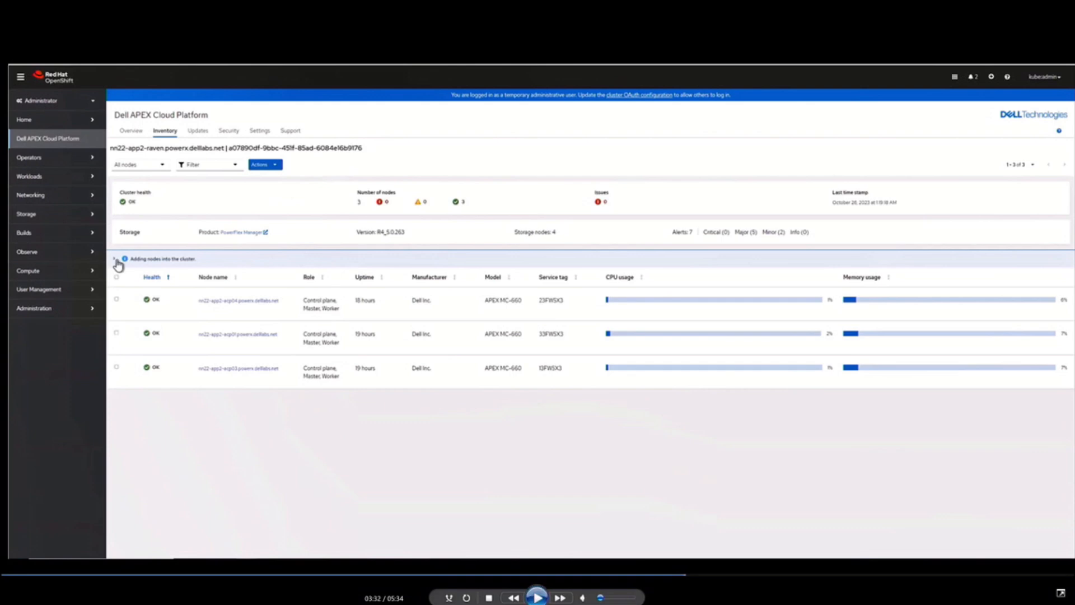
Step: Close the Add Node recording and open the Demo 7 - Cluster Expansion V1 video from the CFD Demos folder
key("alt+F4")
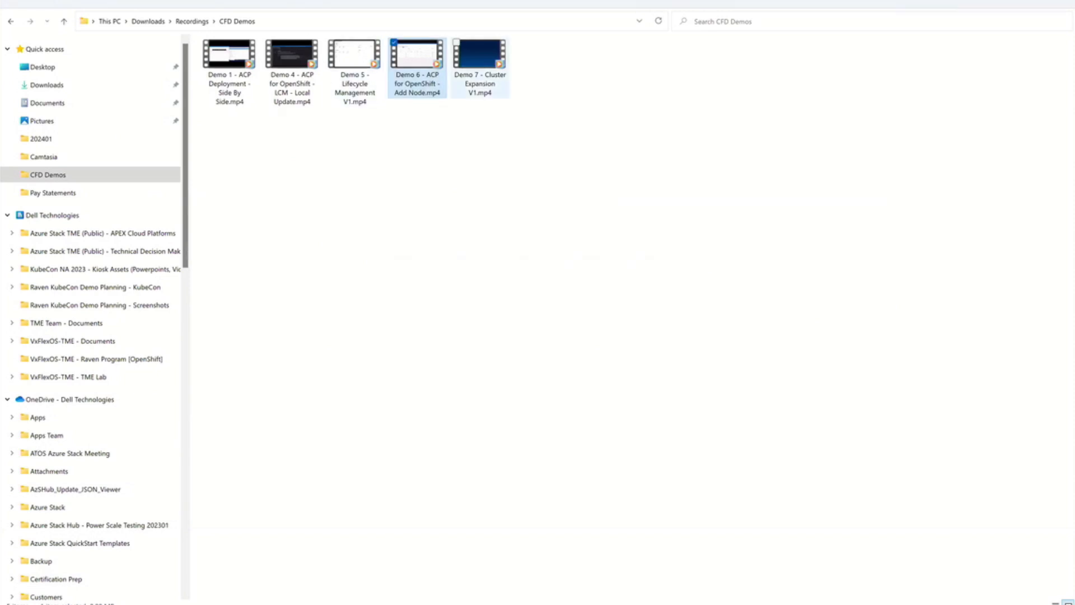
left_click(479, 67)
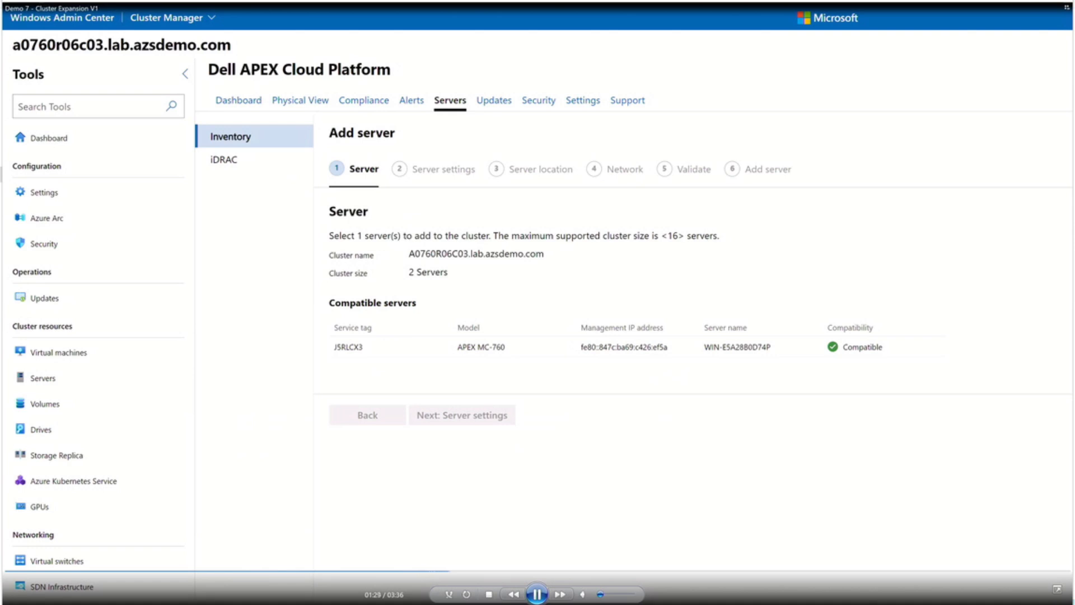
Step: Proceed with the compatible APEX MC-760 server and accept its network settings to reach validation
left_click(461, 414)
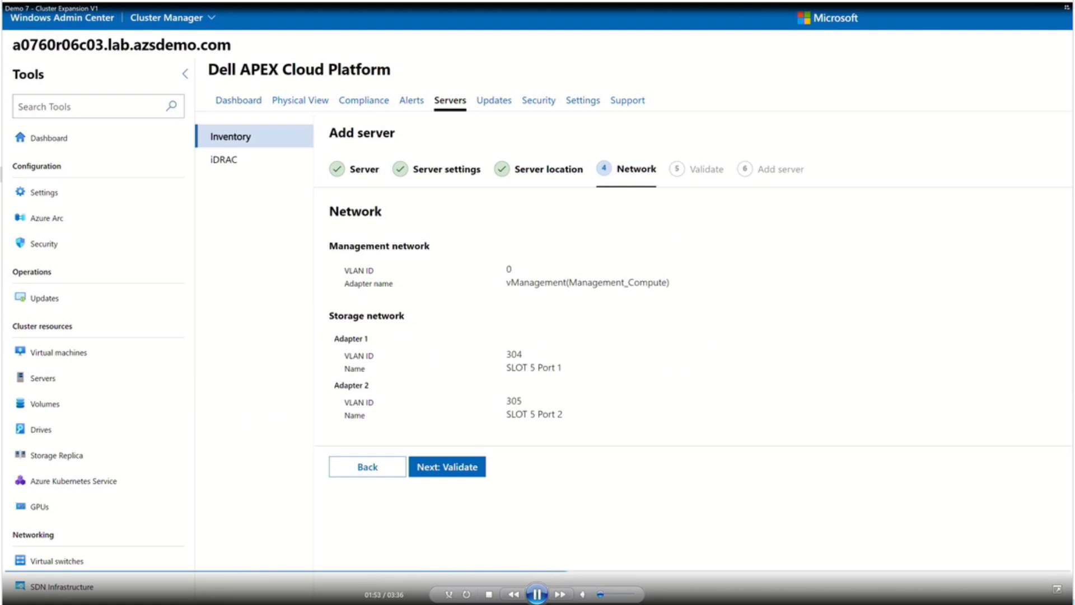
left_click(464, 478)
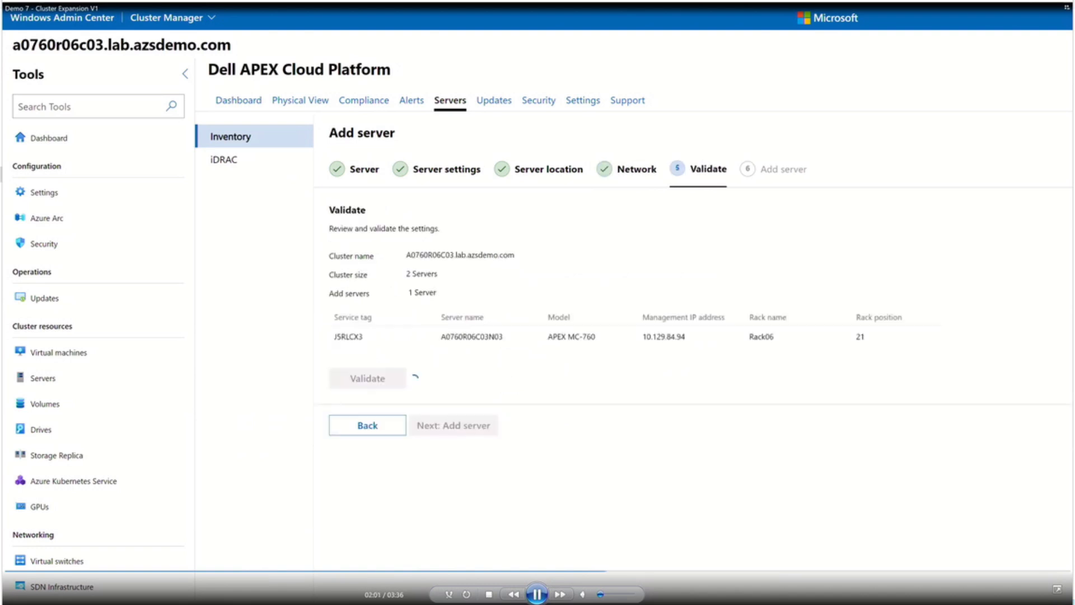